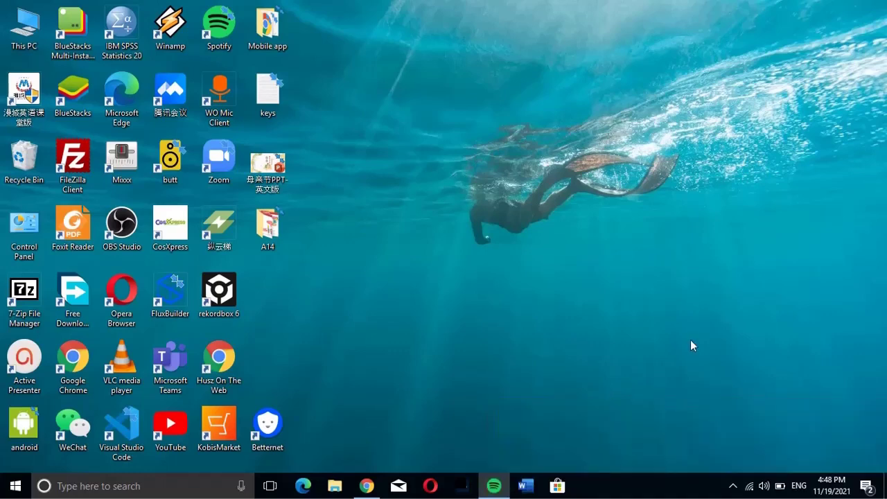
- Search Google in Chrome for 'bitnami wordpress' and open the WordPress packaged by Bitnami page
click(367, 486)
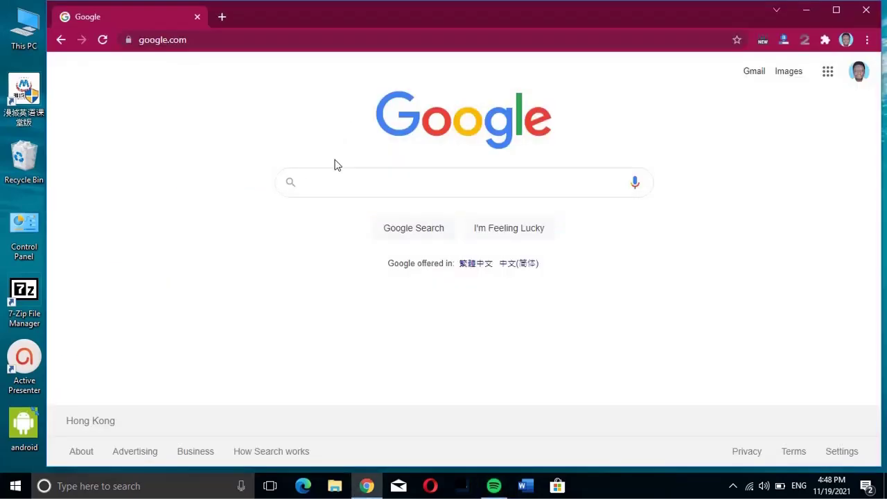
text(blitnam)
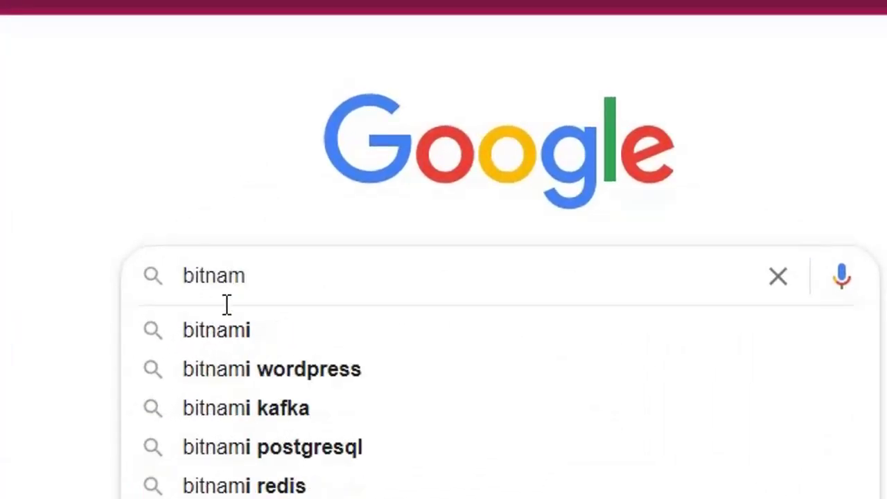
click(223, 370)
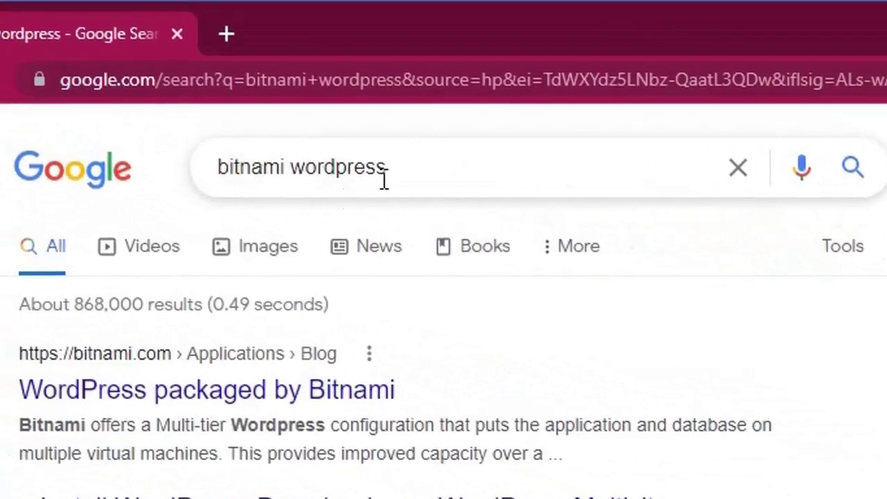
click(148, 395)
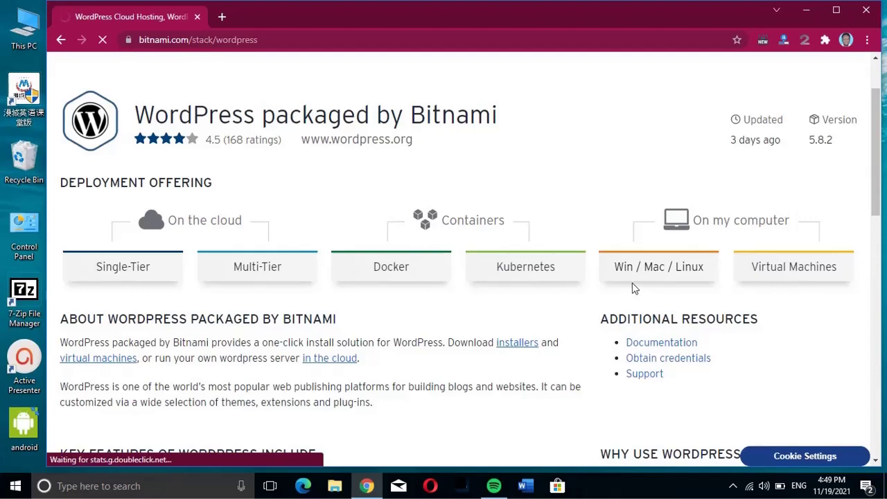
- Download the Bitnami WordPress 5.8.2-0 Windows 64-bit installer, declining the Bitnami sign-in
click(657, 277)
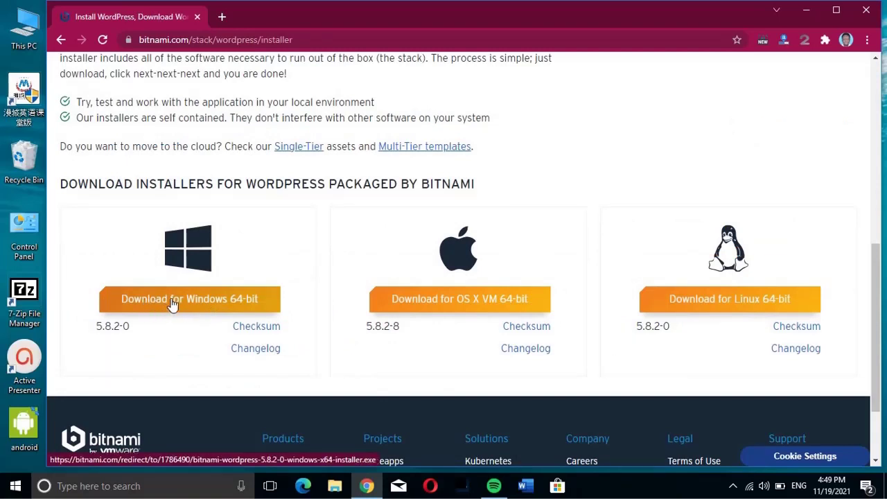
click(172, 306)
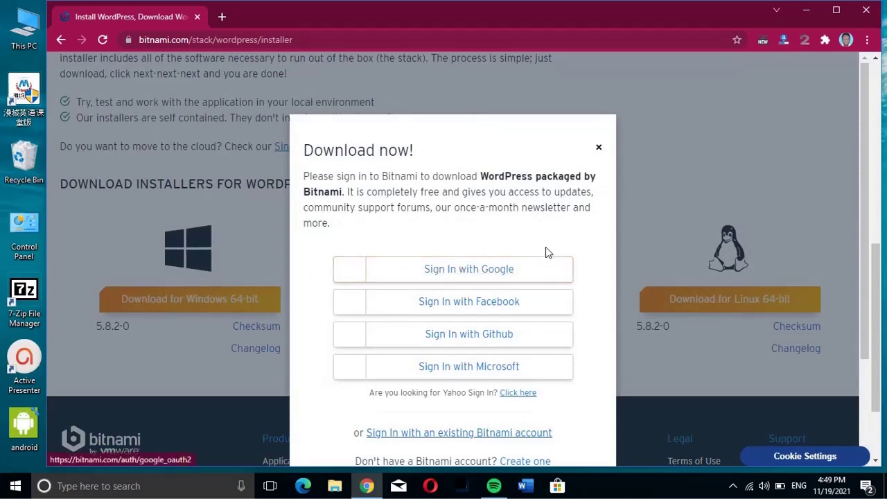
scroll(542, 291, down, 2)
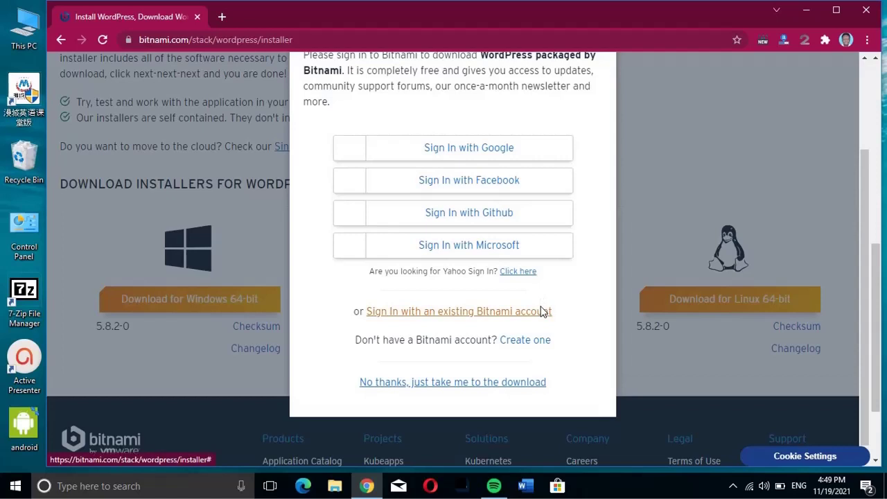
scroll(543, 312, up, 1)
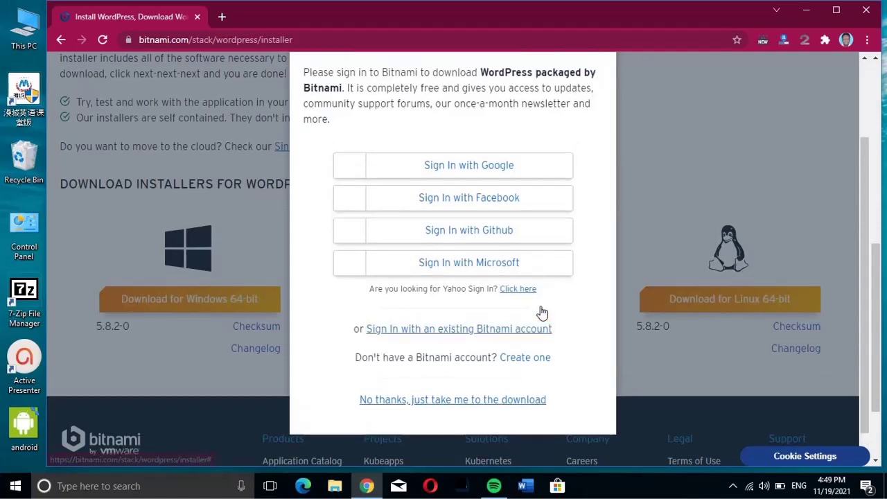
scroll(543, 312, down, 1)
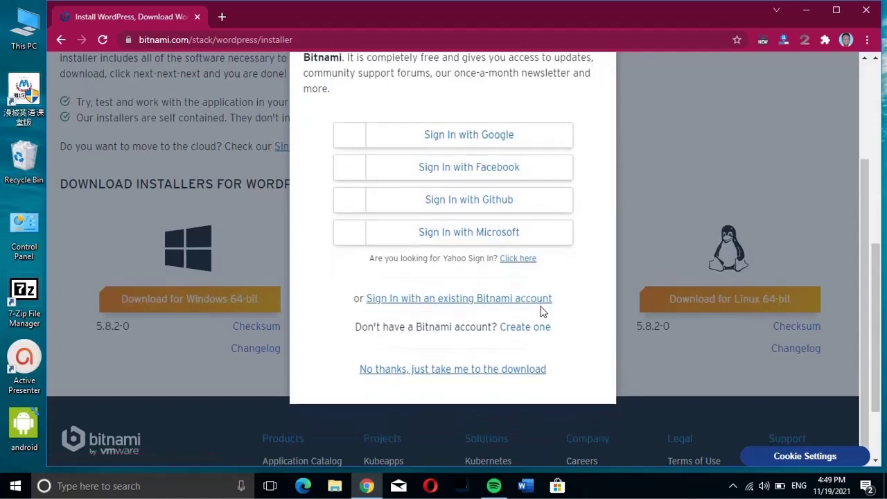
click(471, 371)
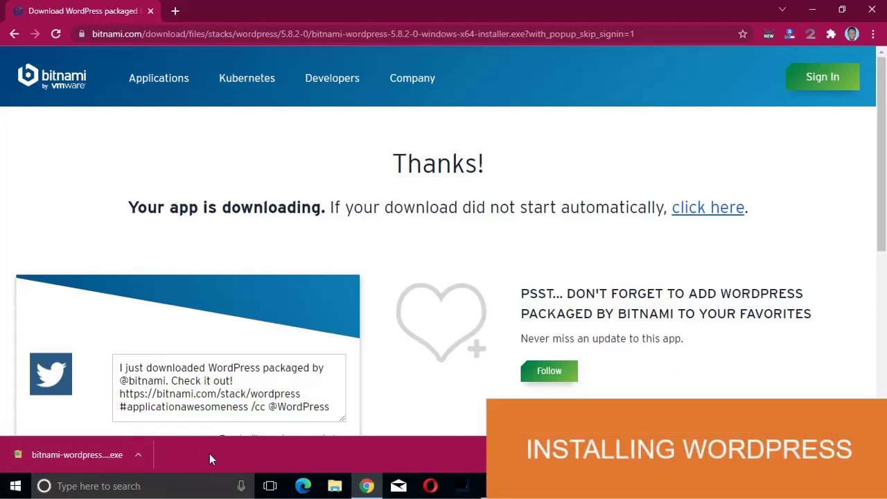
- Run the installer with English, default components and folder C:\Bitnami\wordpress-5.8.2-0
click(137, 457)
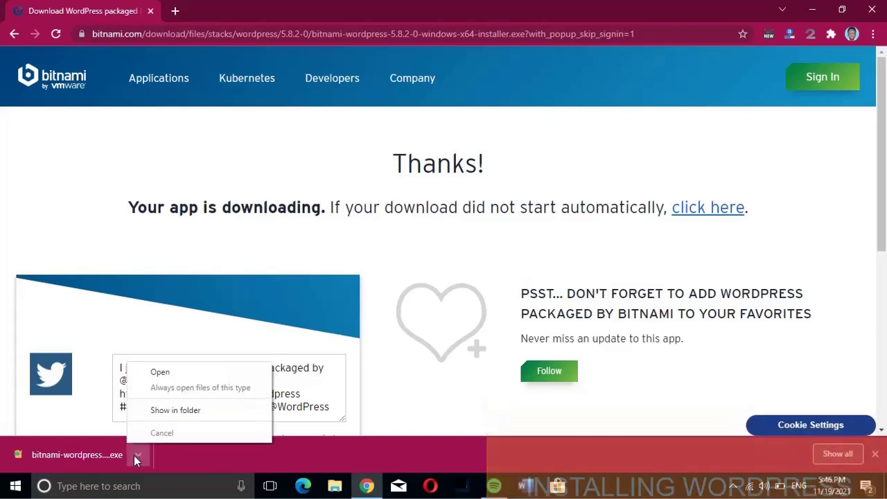
click(160, 374)
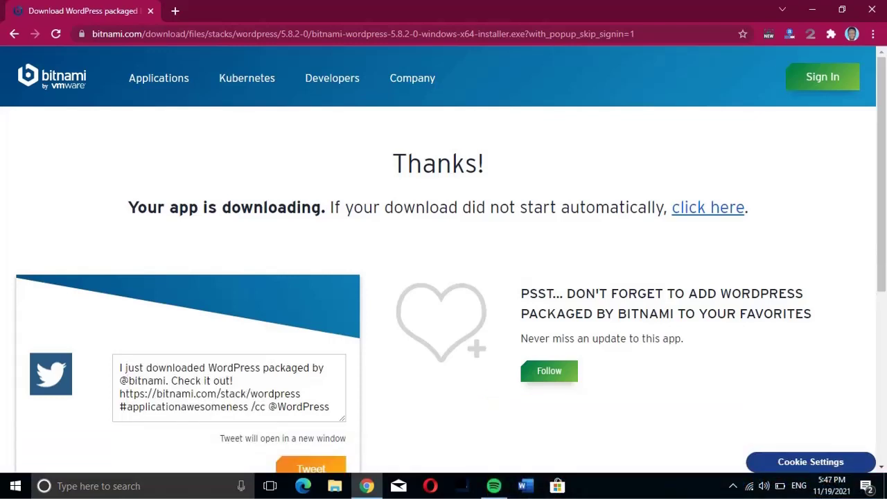
key(super+d)
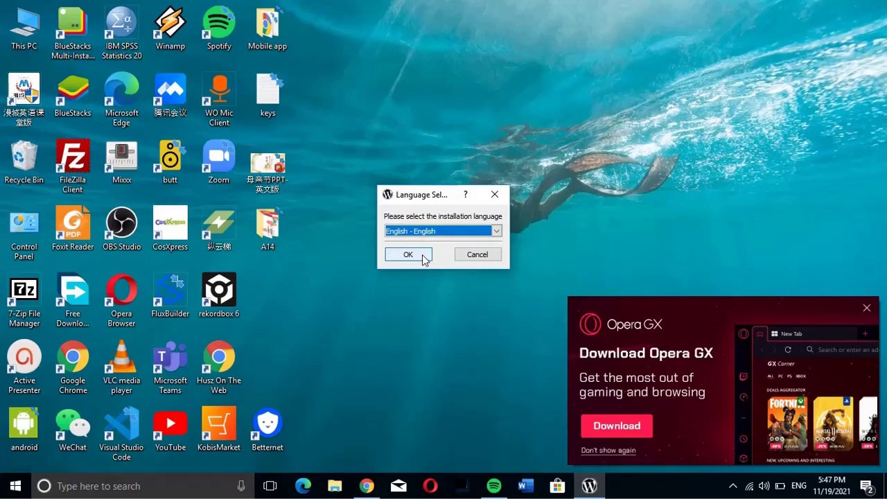
click(408, 254)
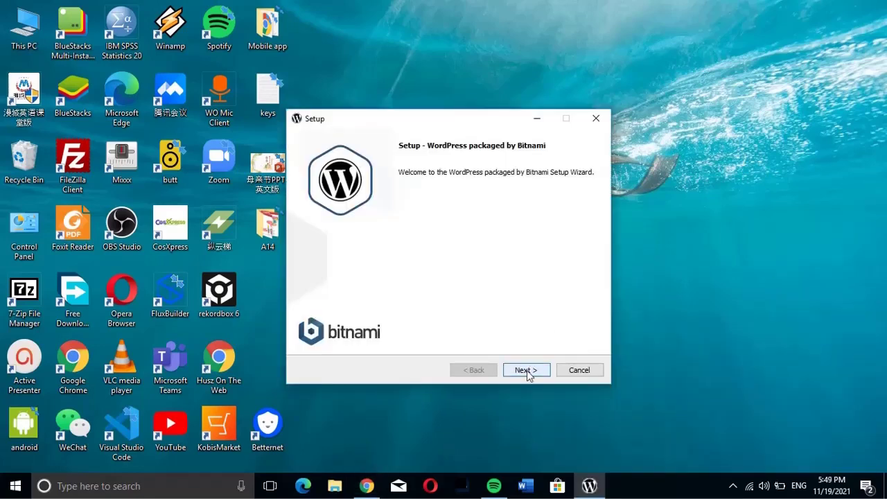
click(527, 370)
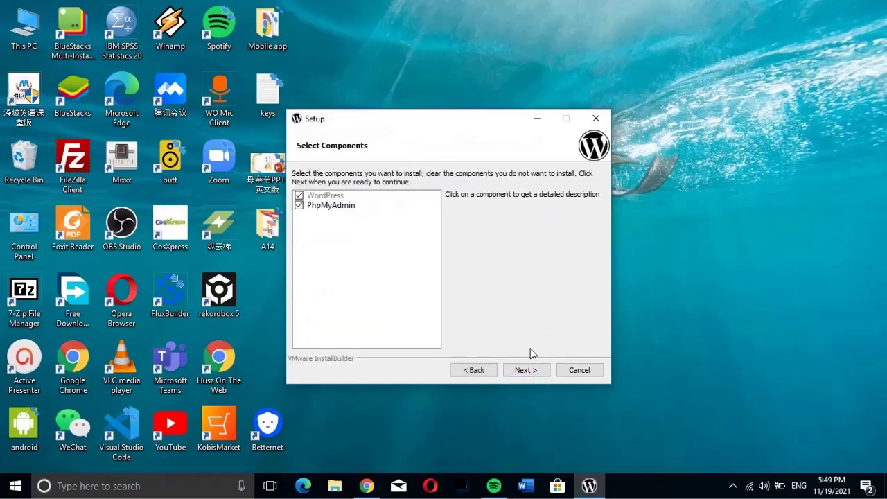
click(525, 370)
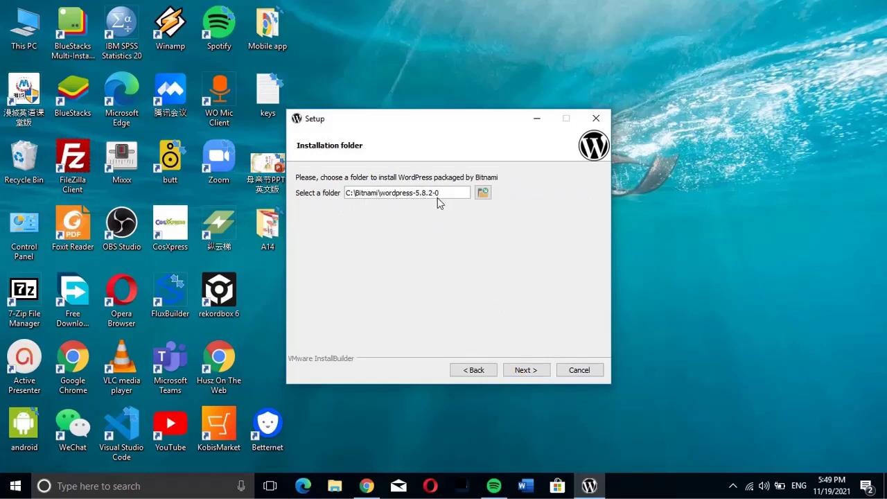
click(527, 370)
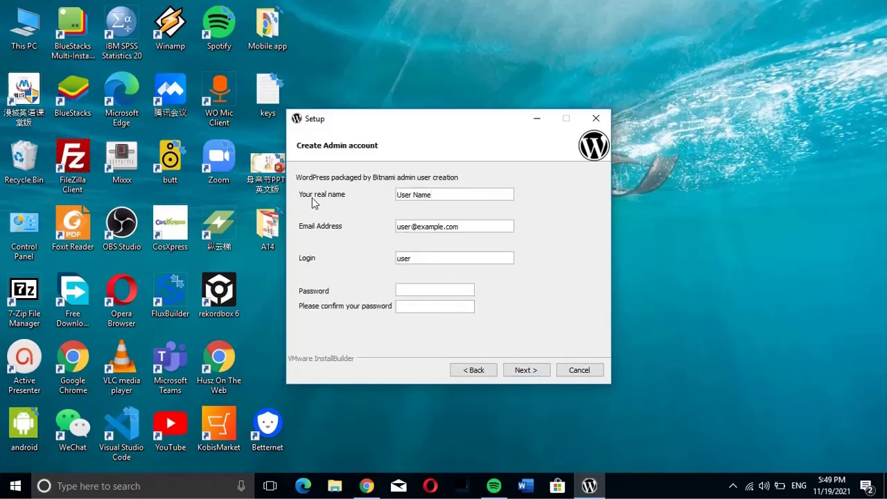
- Replace the placeholder real name and e-mail with the admin's own name and e-mail address
drag(432, 194, 389, 200)
text(E)
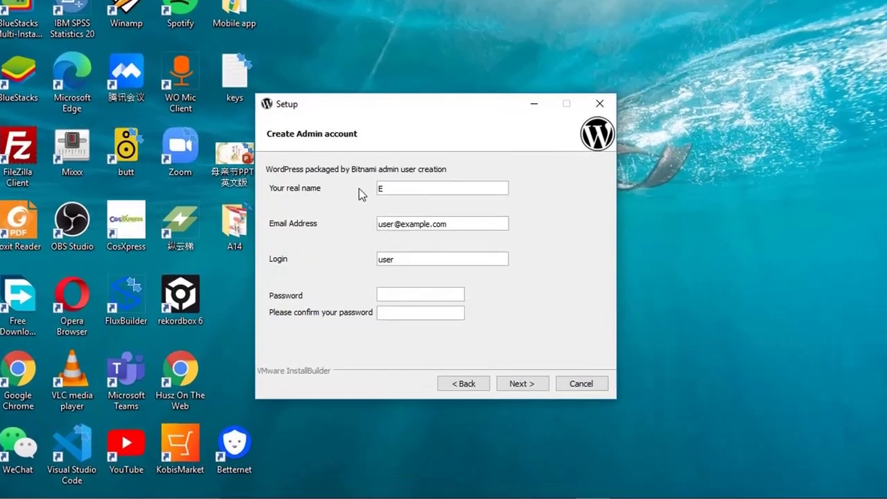
key(BackSpace)
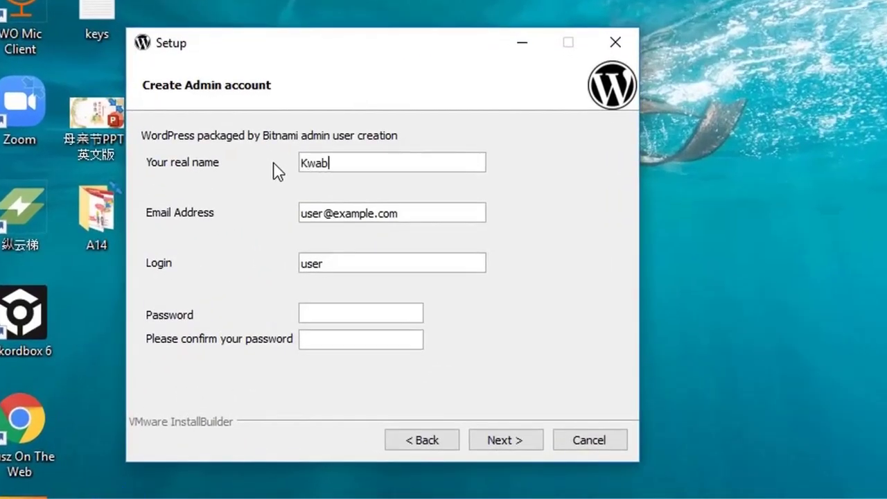
drag(399, 214, 283, 209)
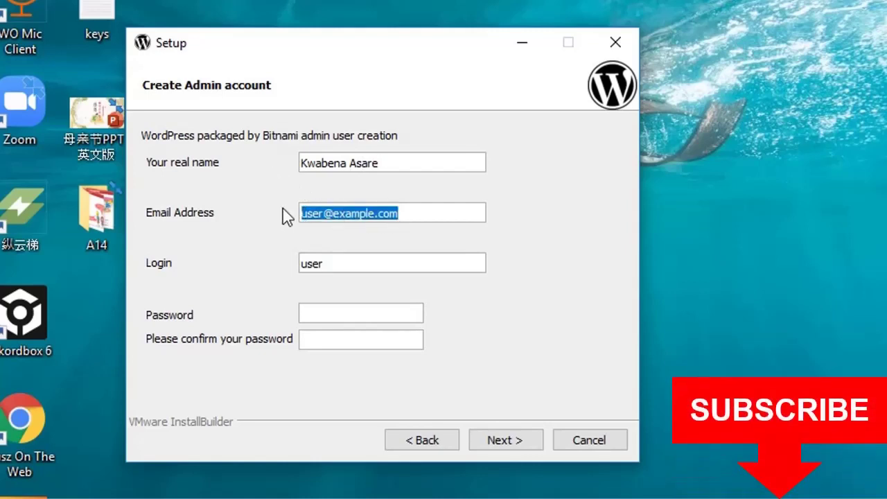
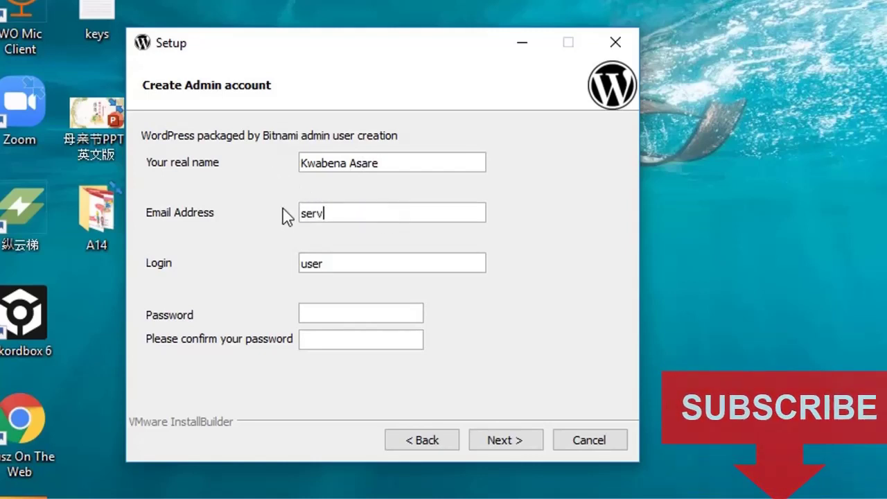
- Enter a new admin login and a matching, confirmed password
drag(324, 264, 293, 265)
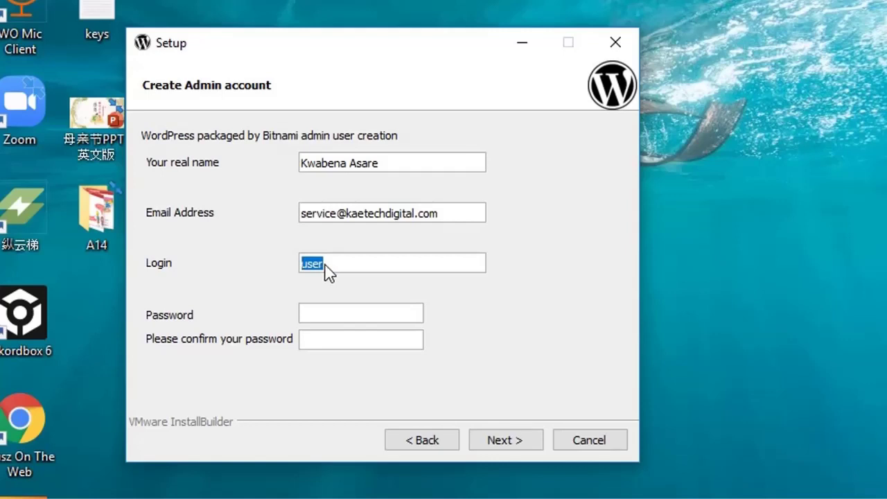
text(kaetech)
click(323, 324)
text(•)
key(BackSpace)
text(•••••••••••••)
click(400, 341)
text(••••••••••••)
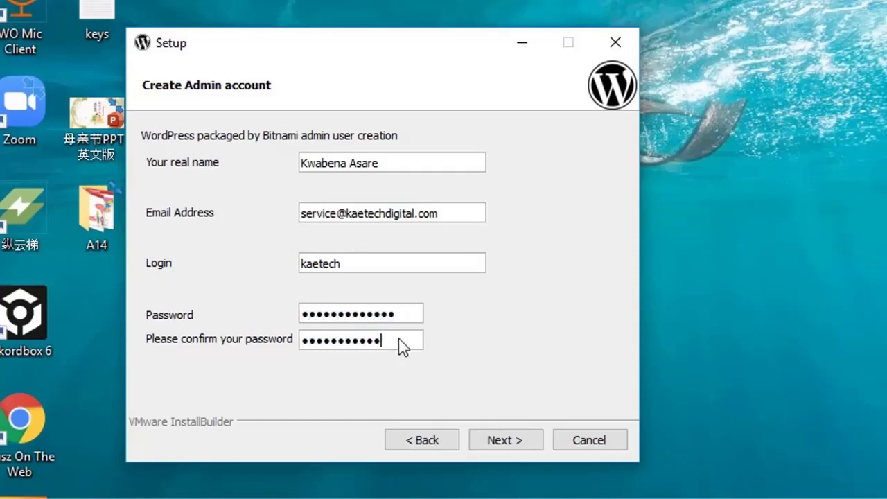
text(•)
click(520, 442)
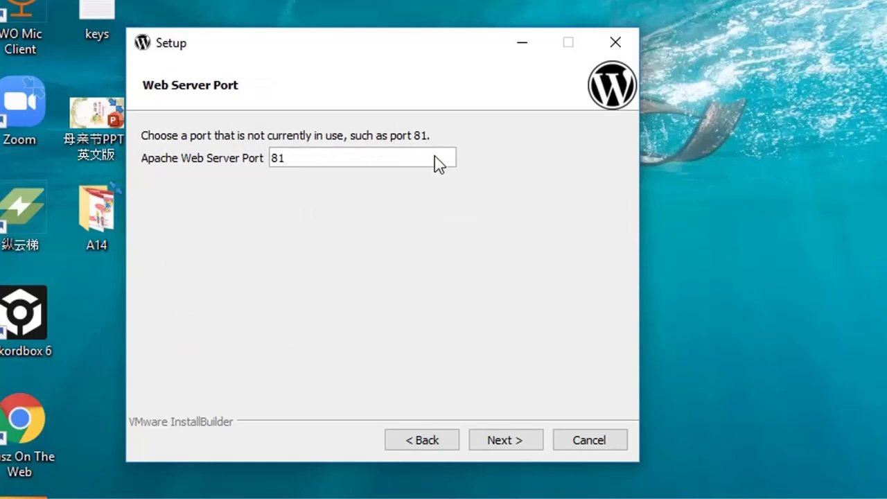
- Accept the default ports: Apache 81, SSL 444 and MariaDB 3307
click(500, 440)
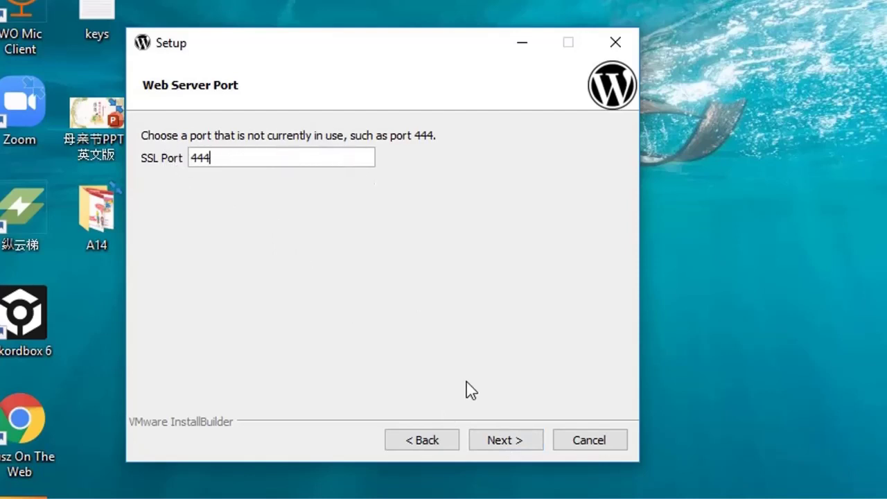
click(495, 445)
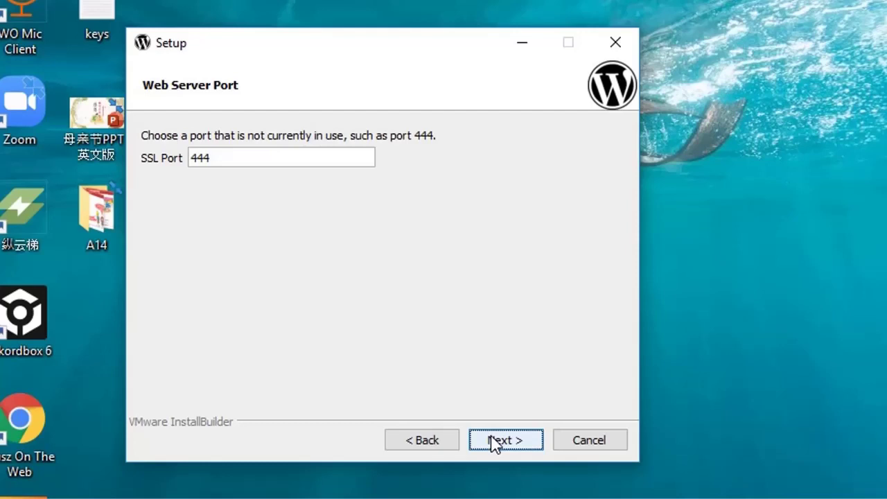
click(495, 444)
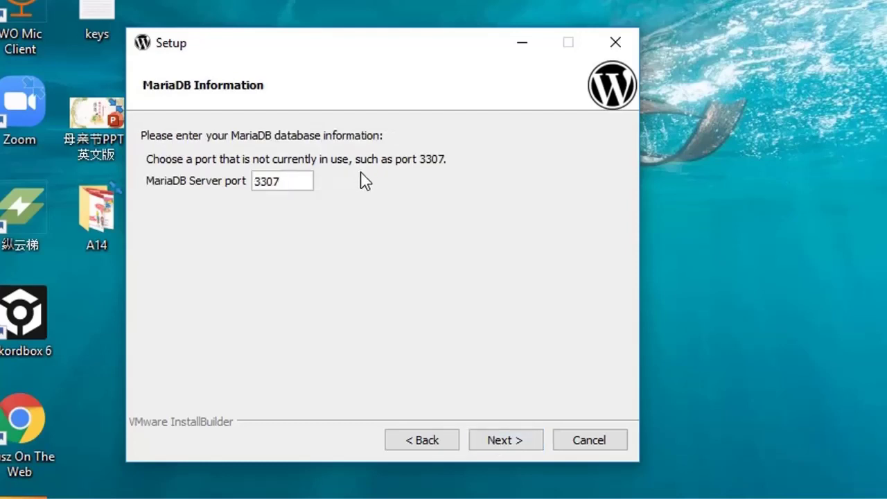
click(516, 445)
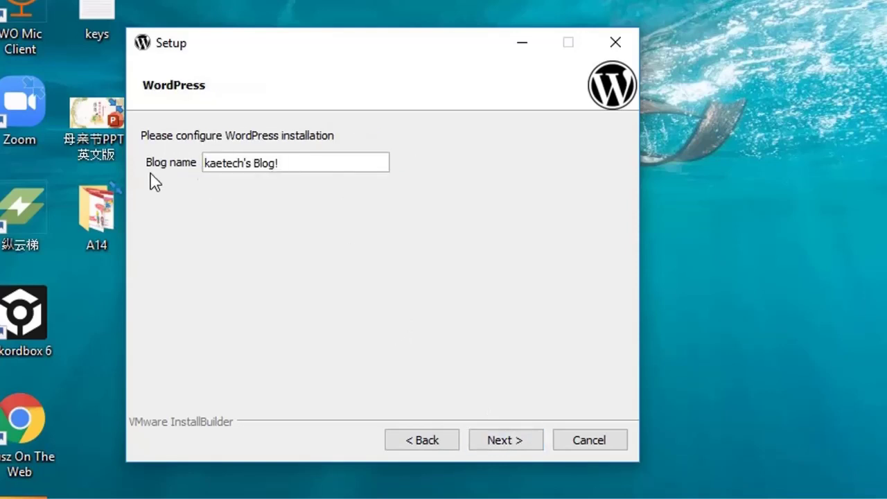
- Change the blog name to 'Kaetech Digital'
click(284, 169)
key(BackSpace)
key(BackSpace)
key(BackSpace)
key(BackSpace)
key(BackSpace)
key(BackSpace)
key(BackSpace)
key(BackSpace)
text(Digital)
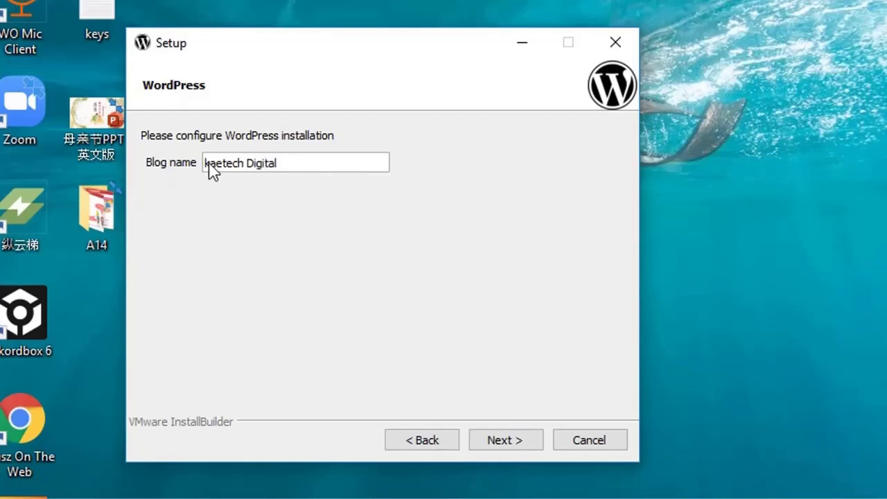
text(K)
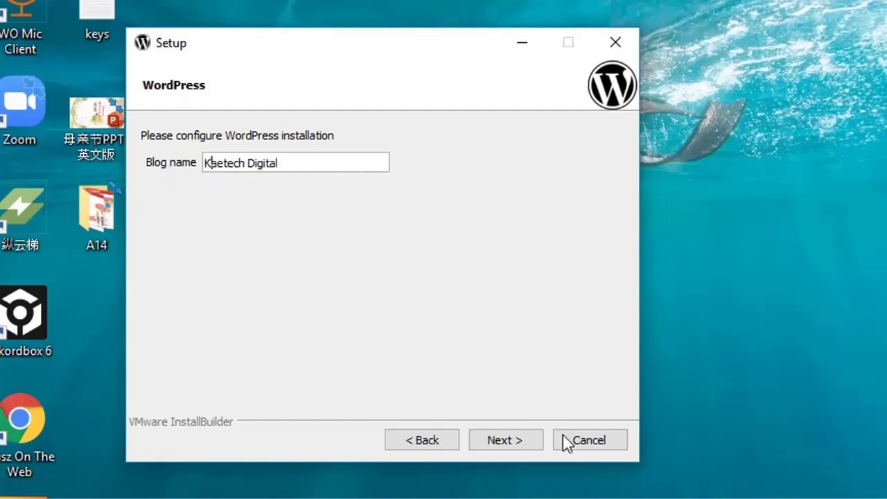
click(497, 442)
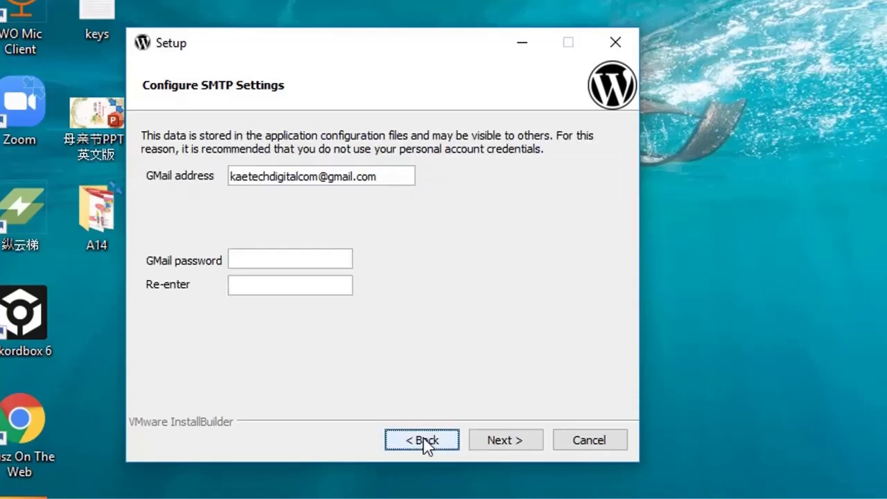
- Leave SMTP mail support unconfigured and move on
click(426, 442)
click(165, 156)
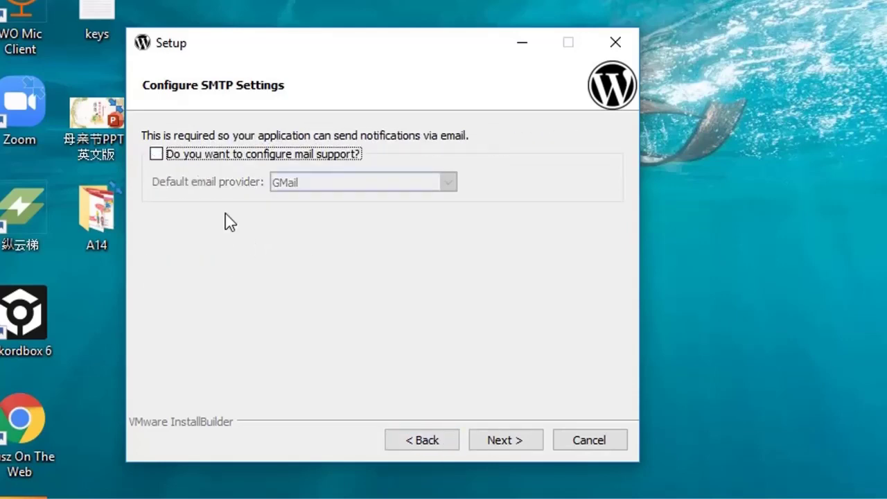
click(509, 442)
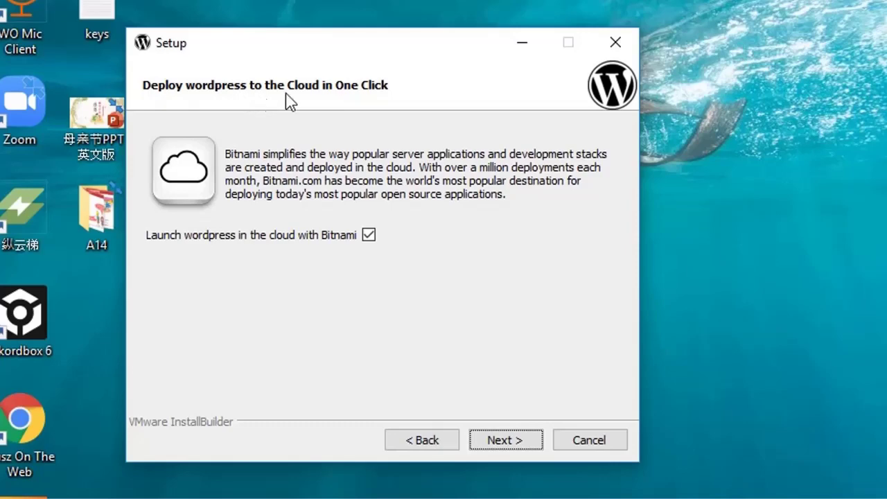
- Skip the cloud offer, install WordPress, and allow Apache HTTP Server through the firewall
click(509, 436)
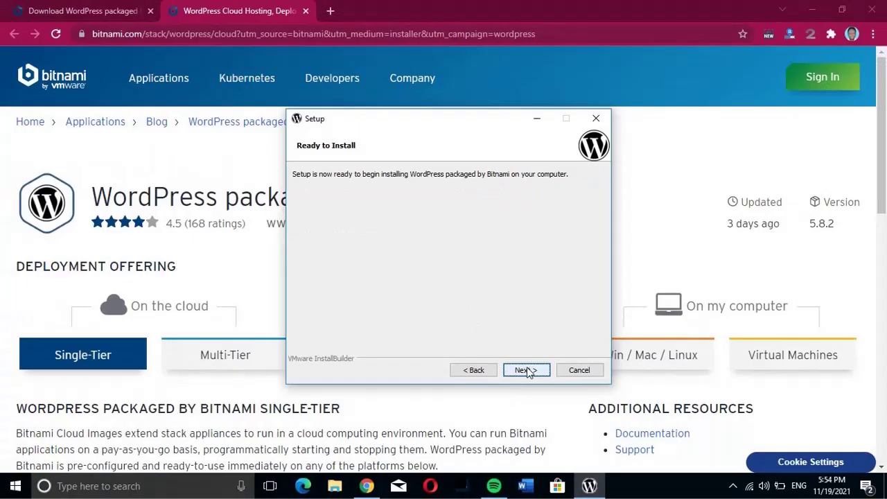
click(527, 370)
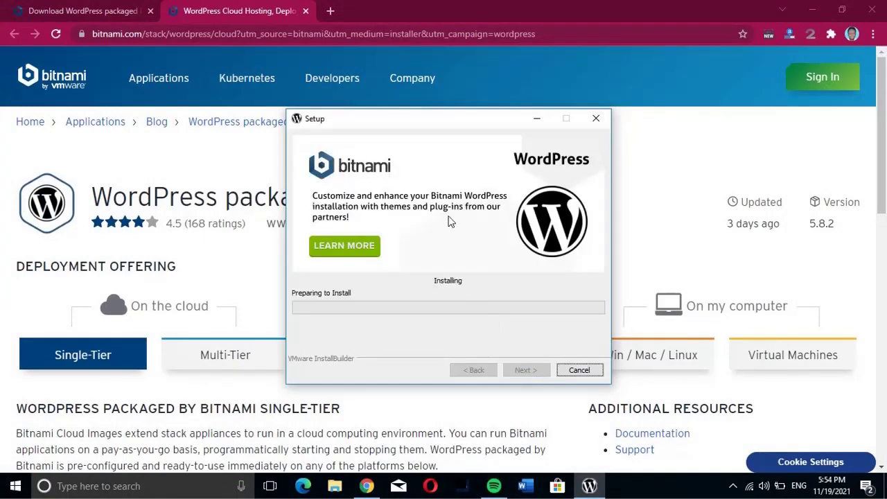
click(306, 11)
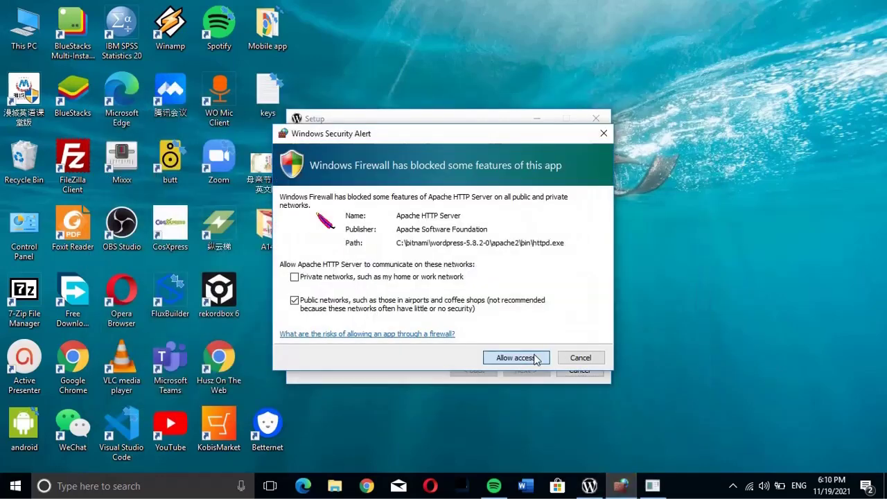
click(534, 358)
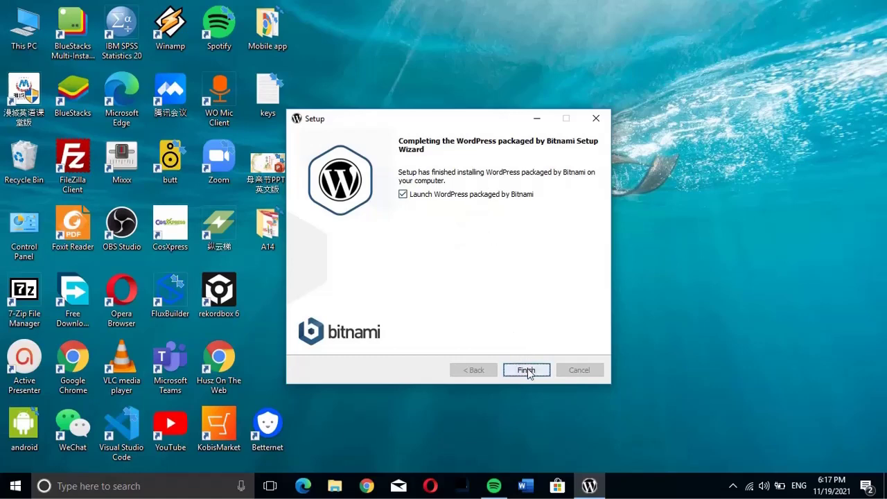
- Finish setup and open the Kaetech Digital site at 127.0.0.1:81/wordpress
click(527, 370)
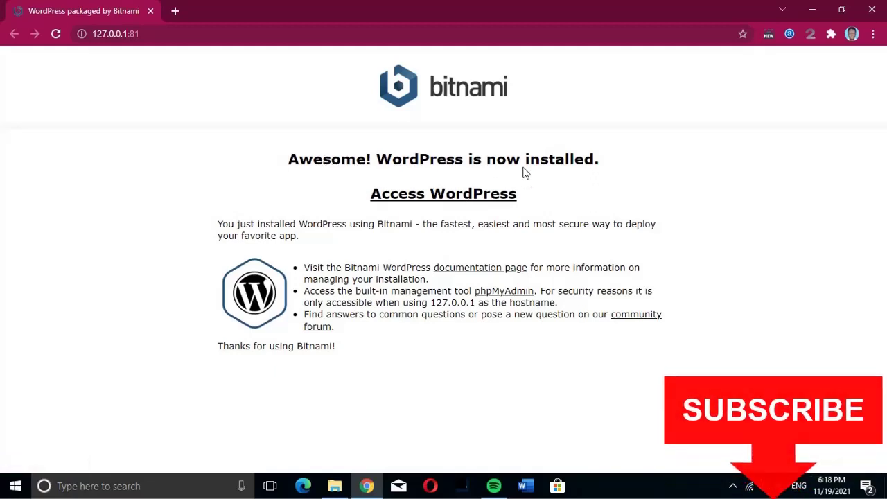
click(455, 200)
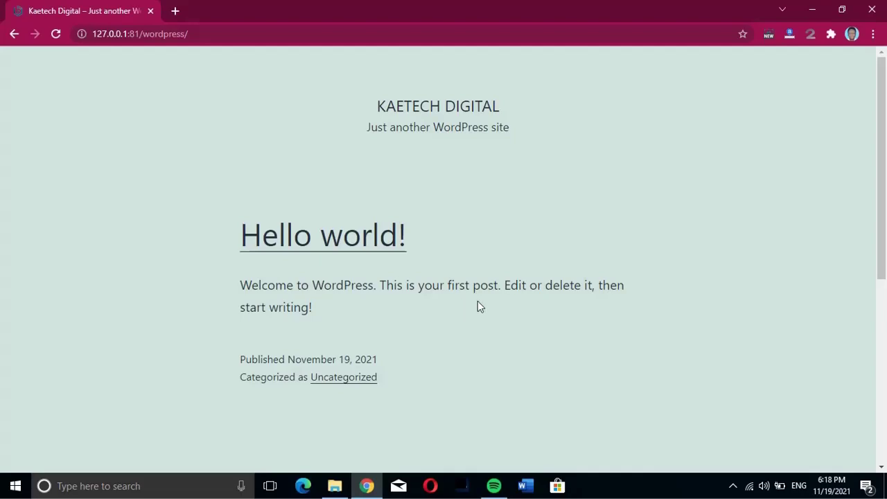
scroll(542, 302, down, 4)
scroll(543, 303, up, 4)
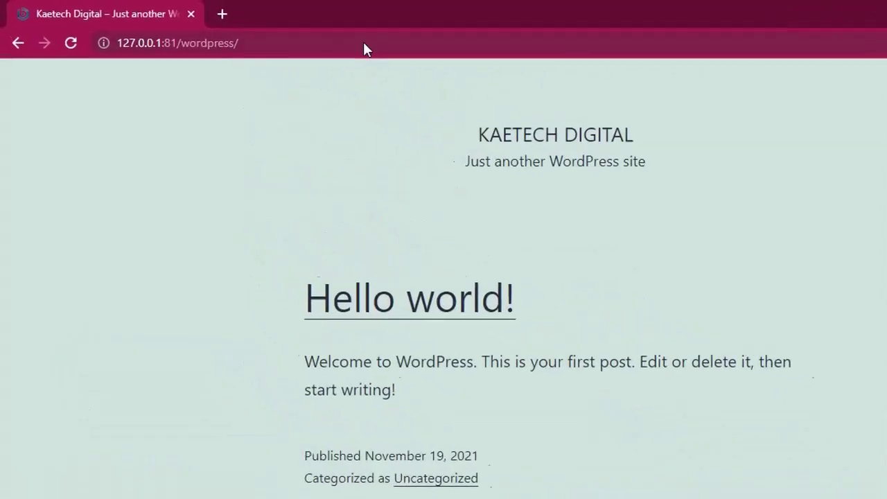
- Go to the site's login page by adding 'login' to the address
click(572, 67)
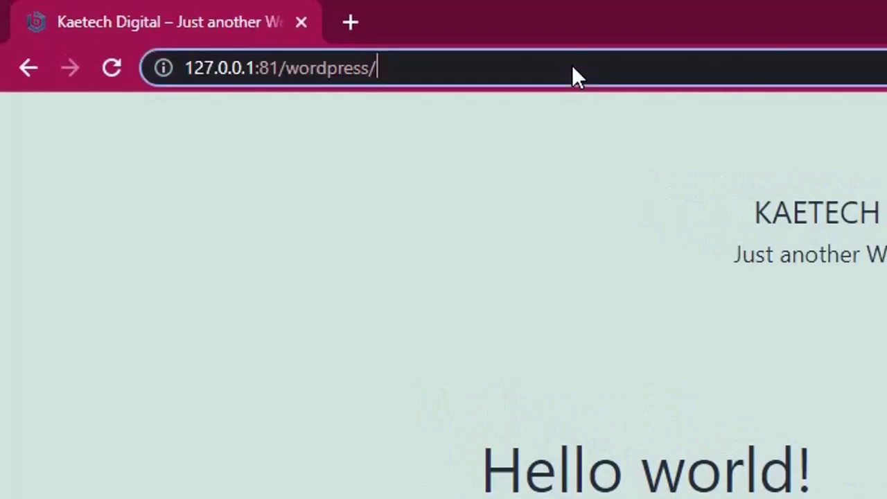
text(login)
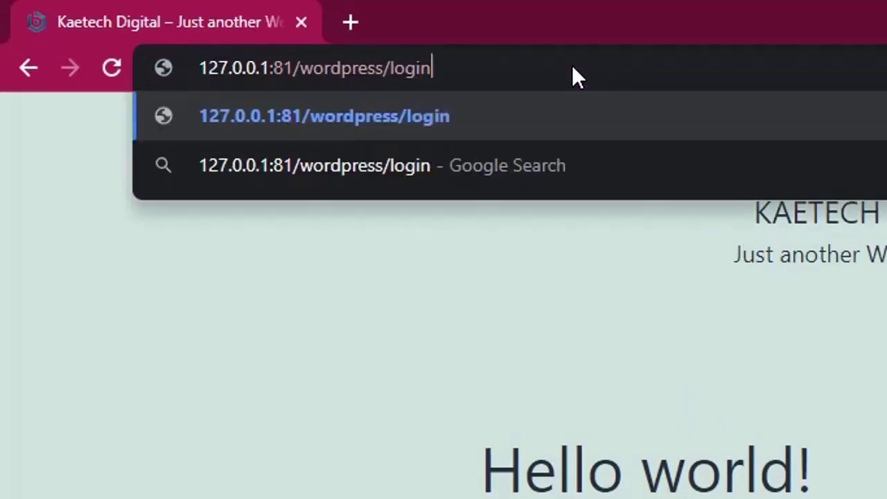
key(Return)
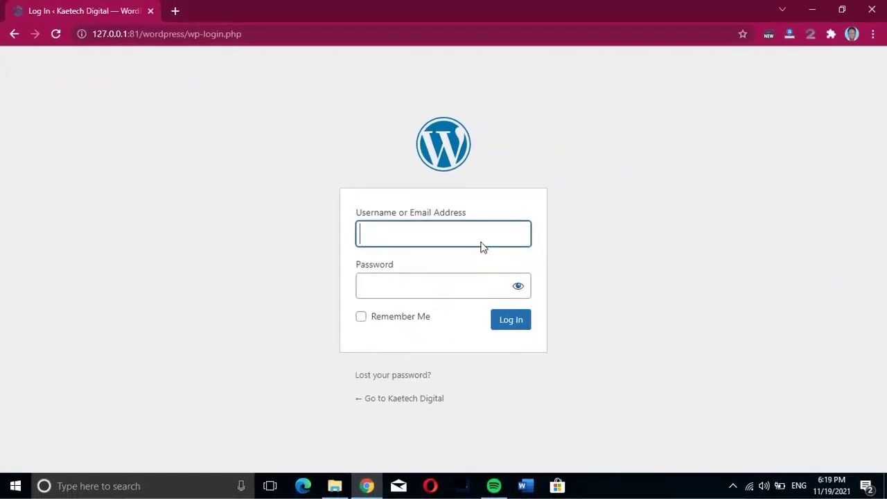
- Log in with the saved admin username and password, with Remember Me ticked
click(480, 242)
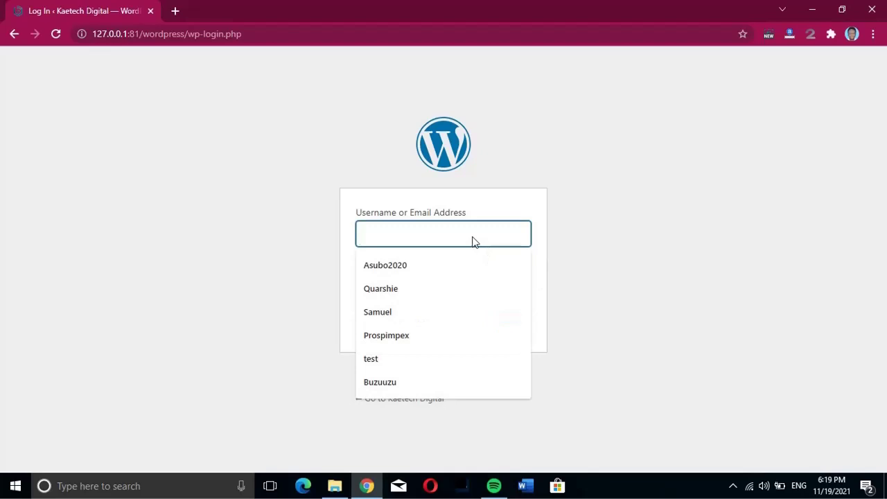
text(Kaetech)
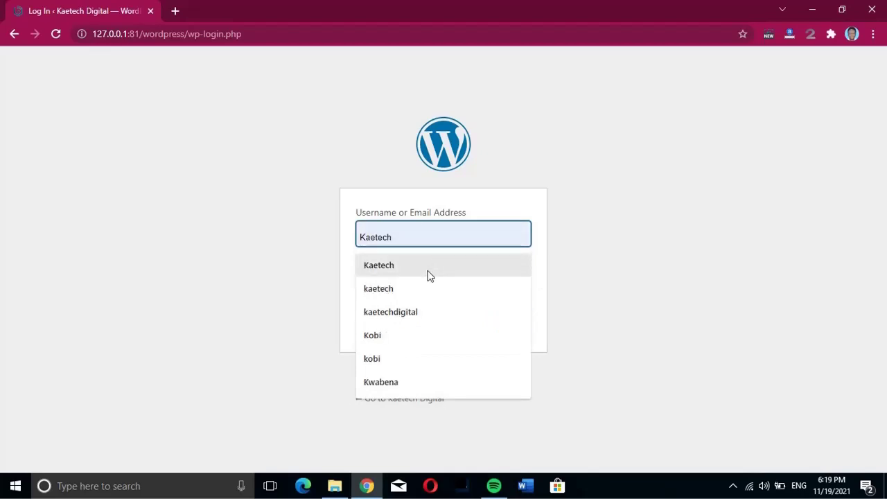
click(427, 275)
click(411, 293)
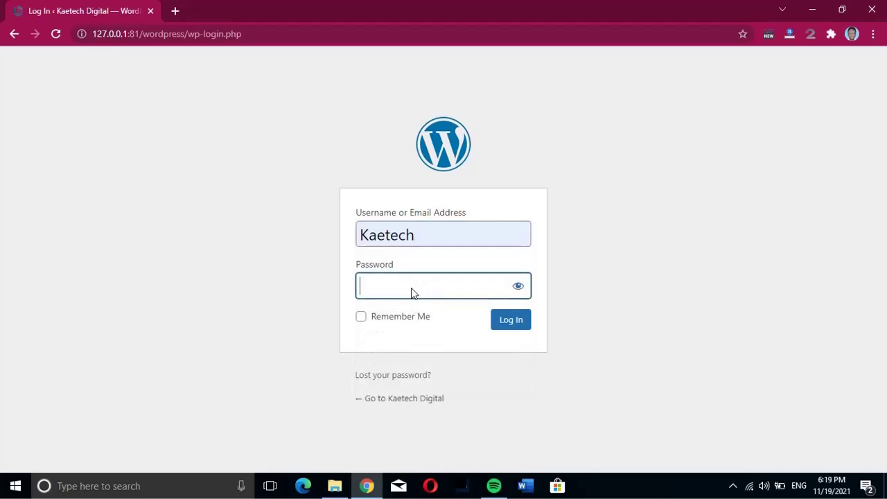
text(•••••••••••••)
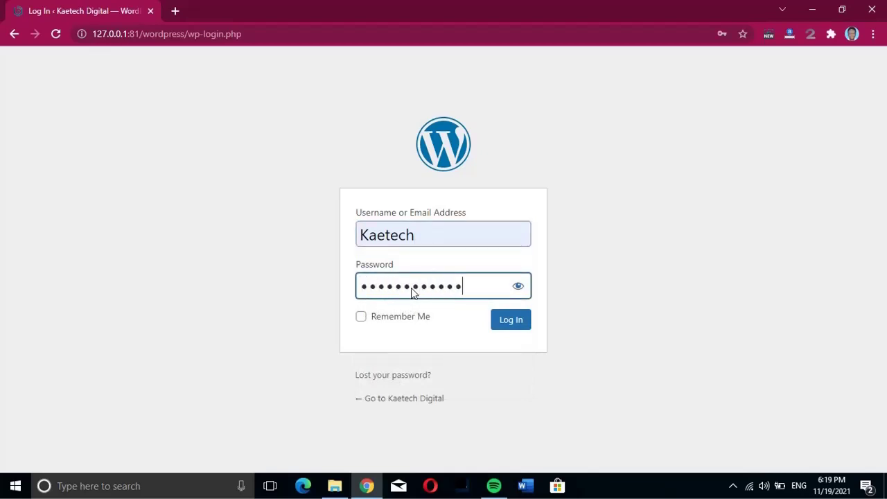
click(360, 316)
click(516, 320)
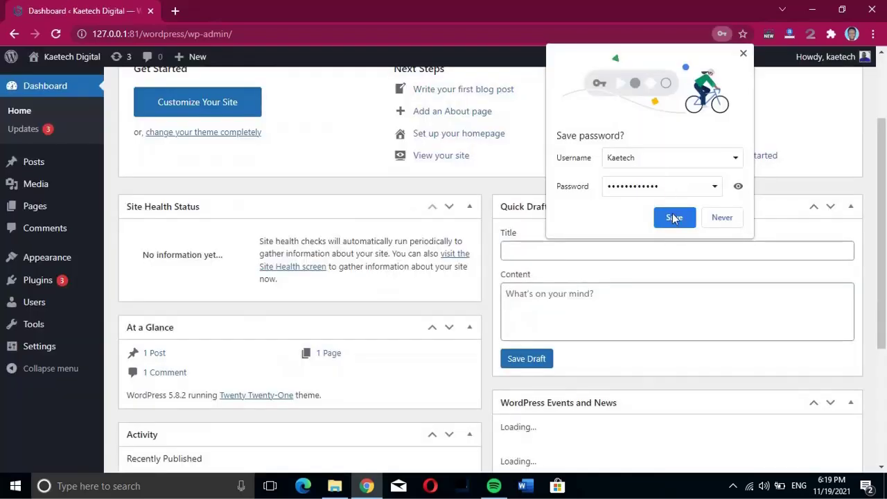
- Save the admin password in Chrome and return to the top of the Dashboard
click(673, 217)
scroll(561, 218, up, 2)
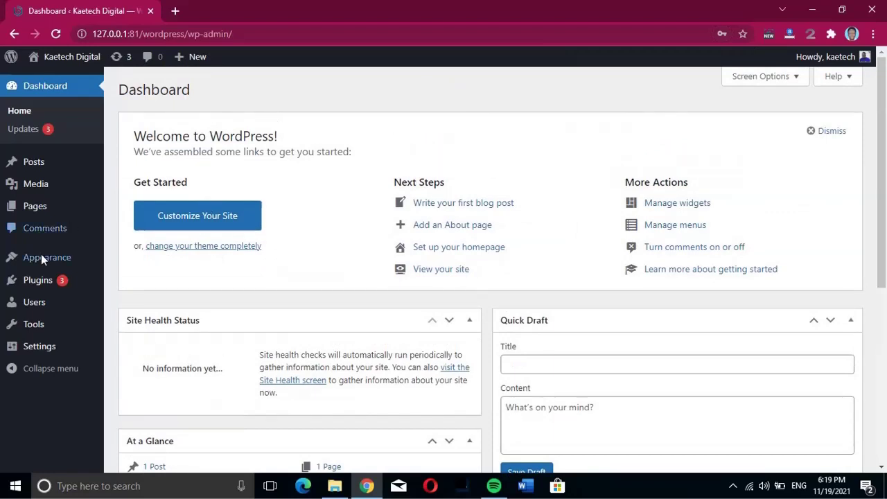
mouse_move(42, 255)
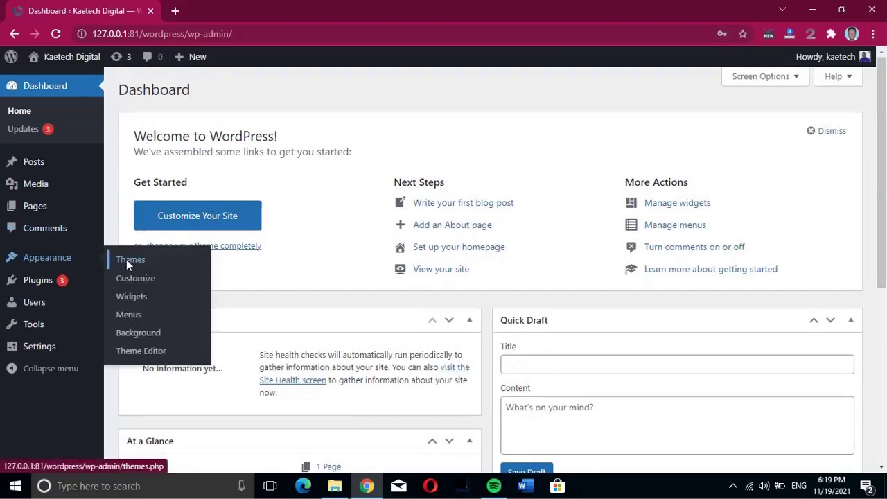
mouse_move(27, 281)
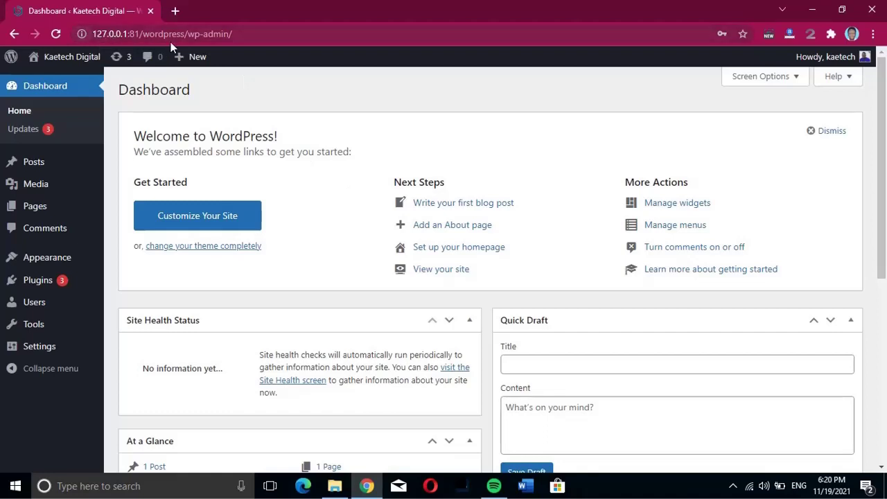
- Bookmark the WordPress Dashboard page with its default name and folder
click(741, 35)
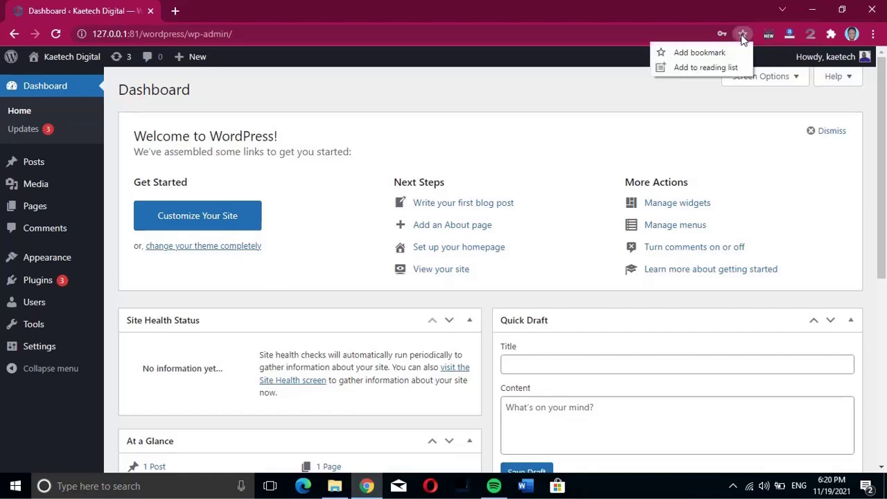
click(705, 52)
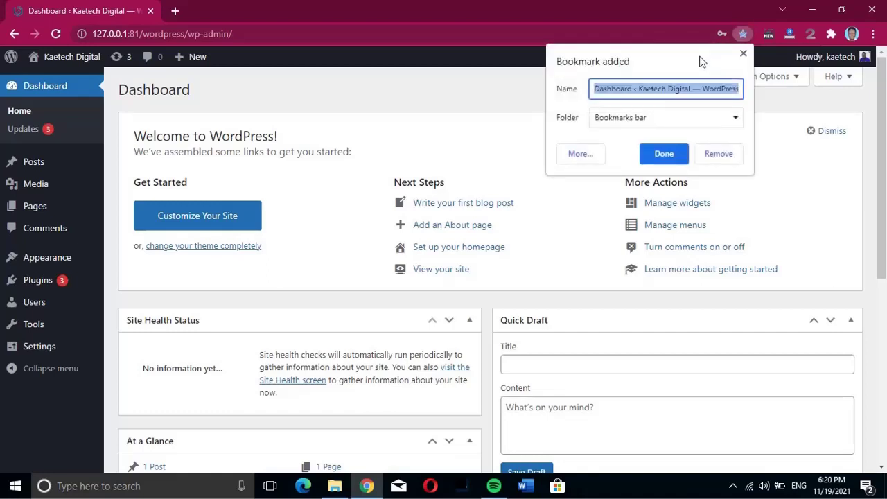
click(657, 154)
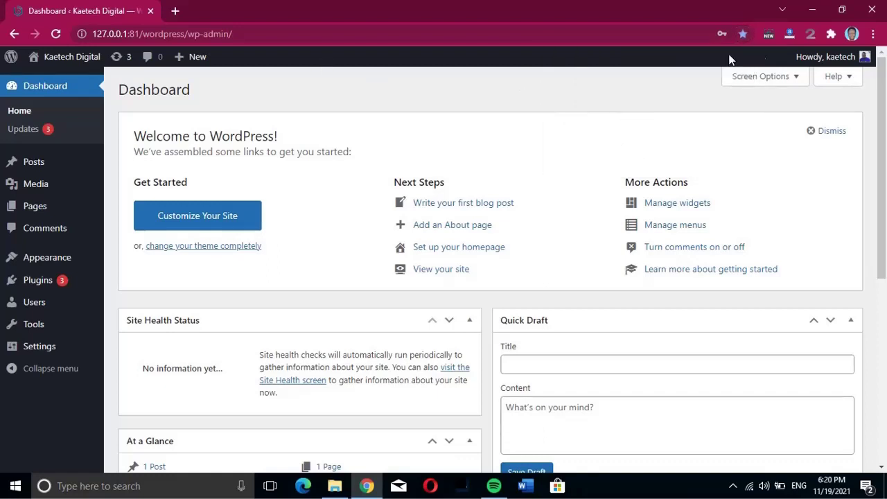
- Check that 'Dashboard ‹ Kaetech Digital — WordPress' appears in Chrome's bookmarks list
click(873, 34)
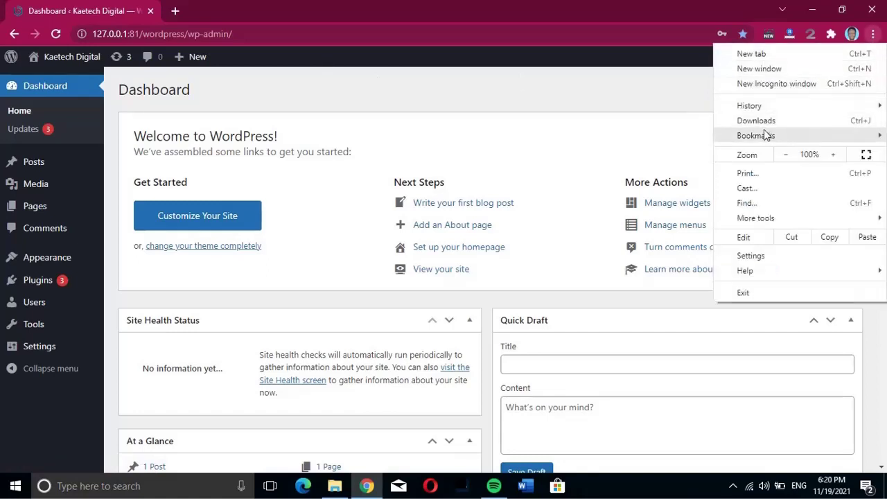
mouse_move(764, 132)
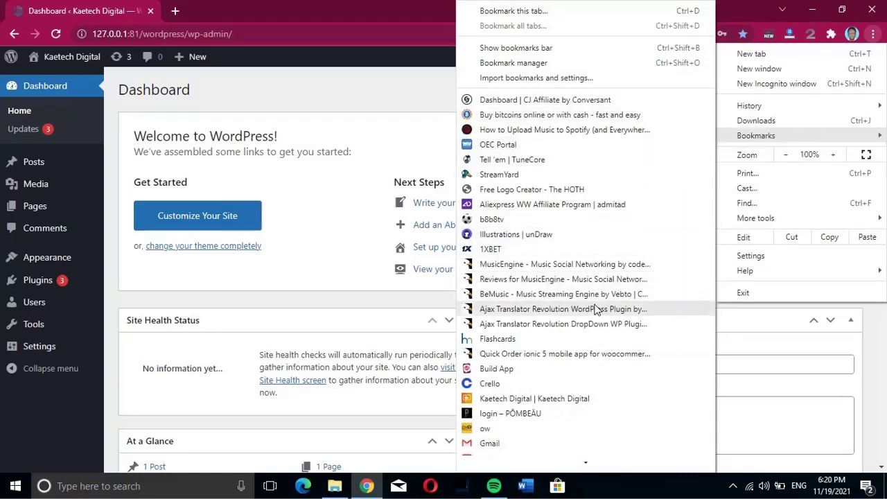
scroll(597, 312, down, 5)
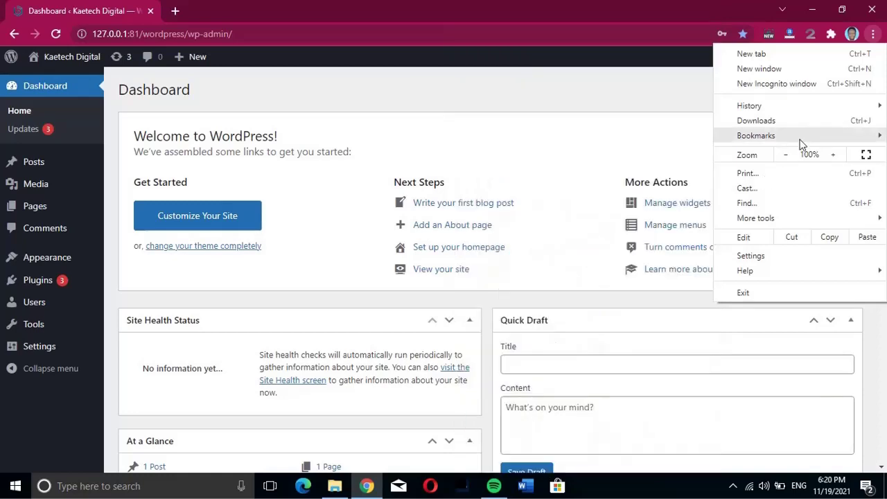
click(381, 111)
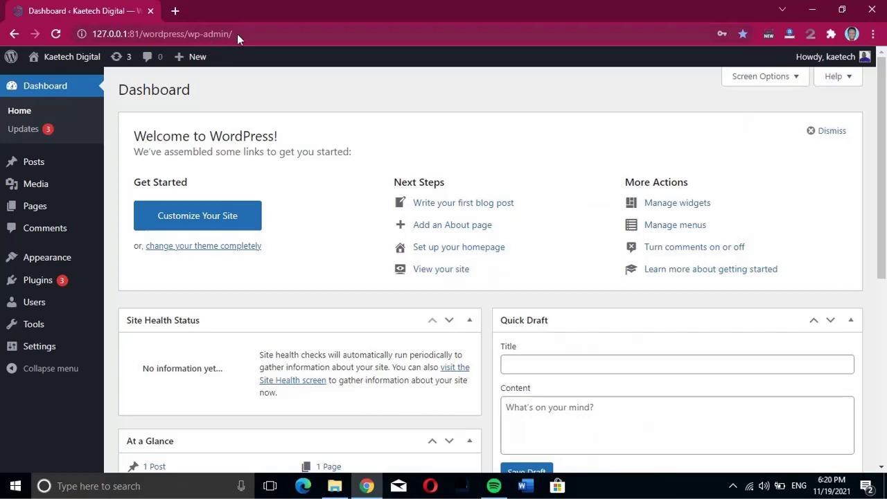
- Open the Kaetech Digital site's Visit Site link in a new tab
drag(237, 34, 87, 32)
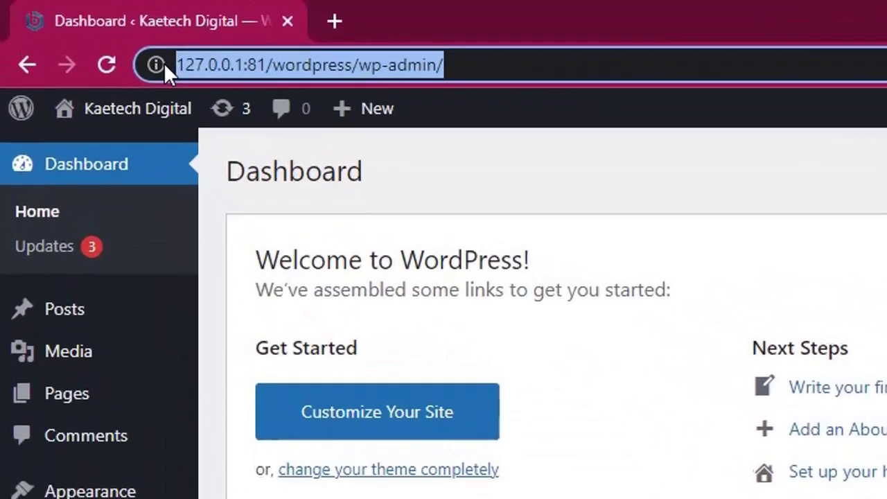
drag(165, 64, 347, 63)
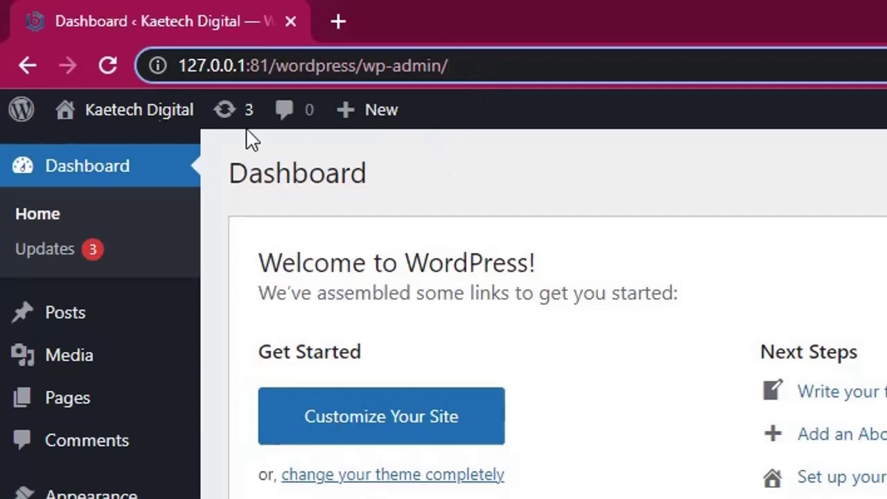
mouse_move(95, 109)
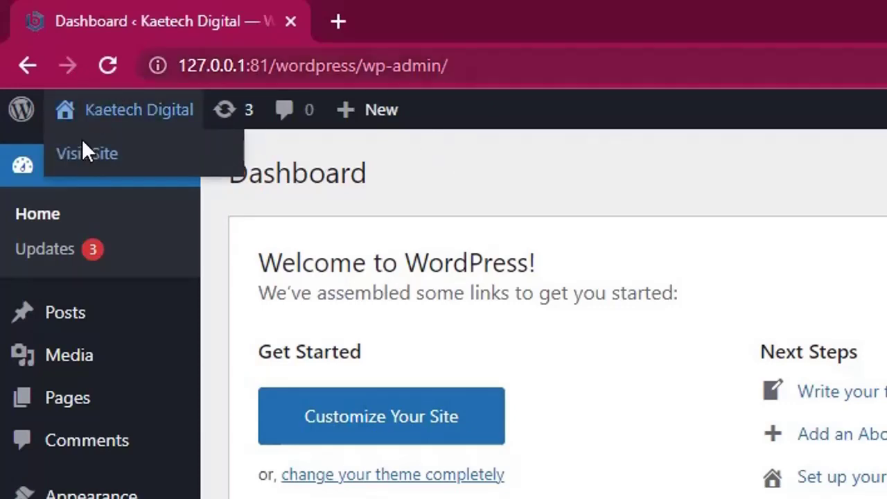
right_click(81, 142)
click(148, 162)
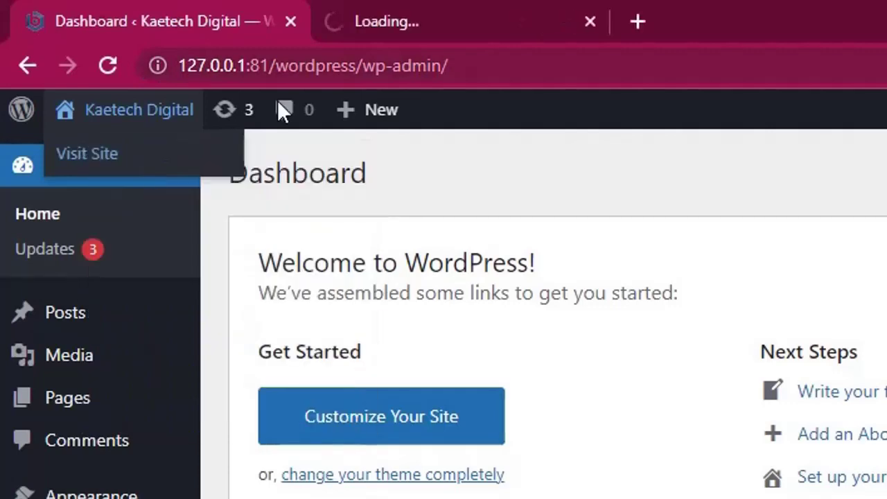
- Switch to the new site tab and scroll through the front page's Hello world! post
click(438, 9)
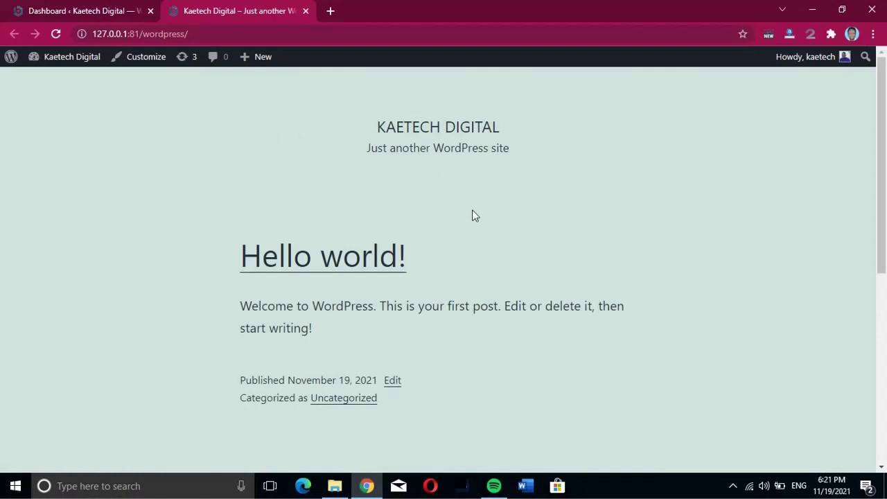
scroll(474, 215, down, 5)
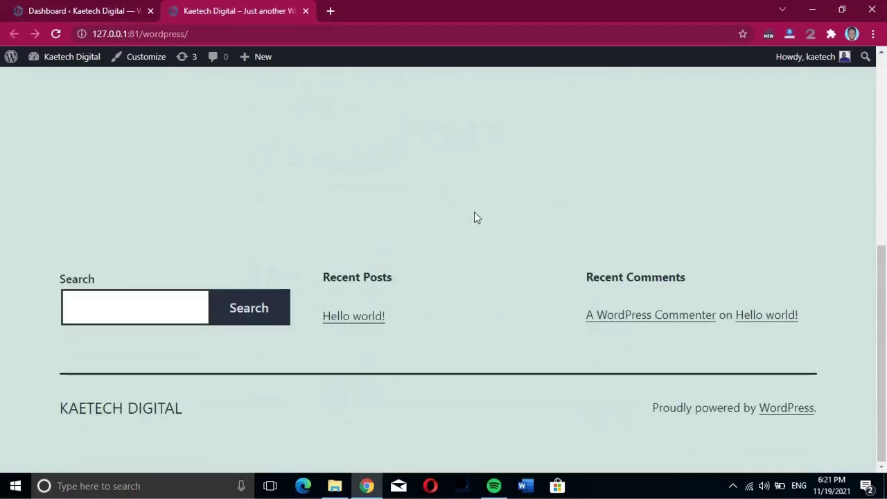
scroll(474, 217, up, 5)
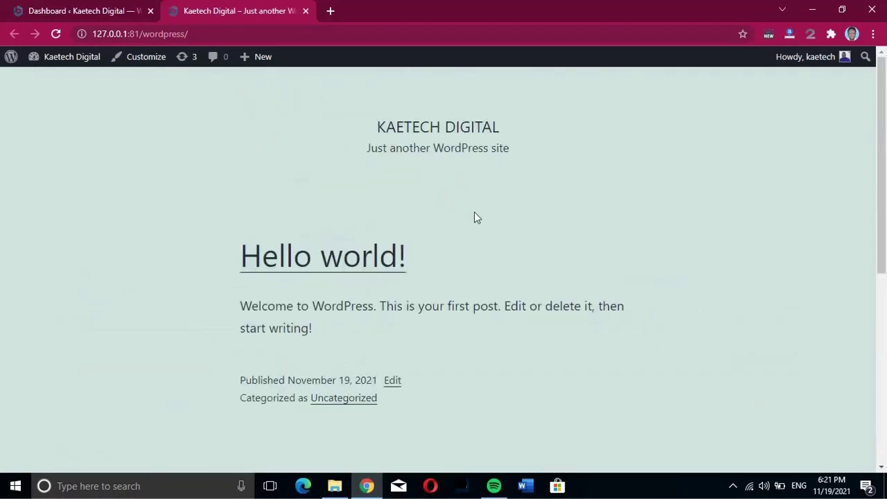